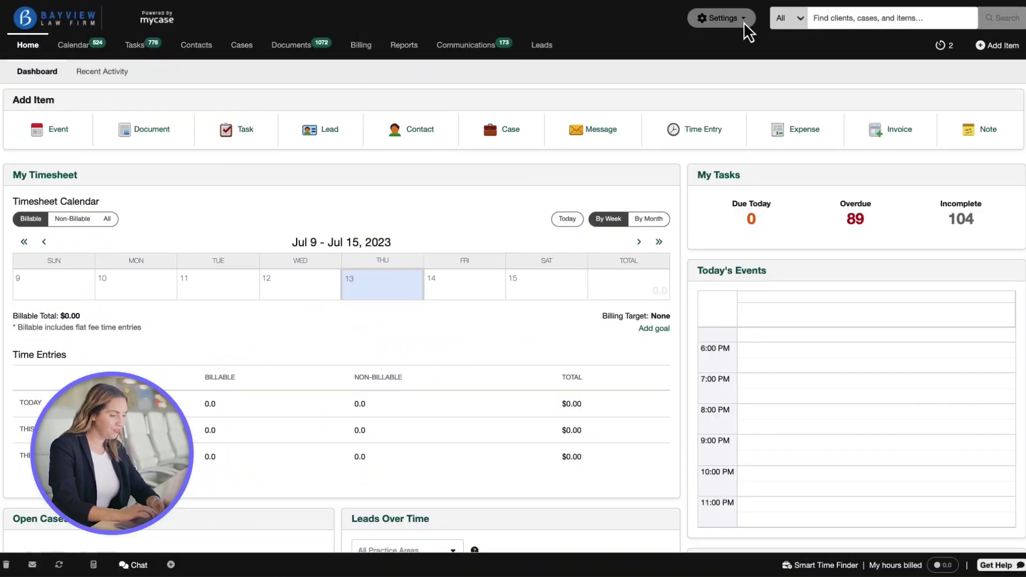
Step: Go from All Settings to the Custom Fields page listing case/matter fields
{"action": "left_click", "coordinate": [743, 21]}
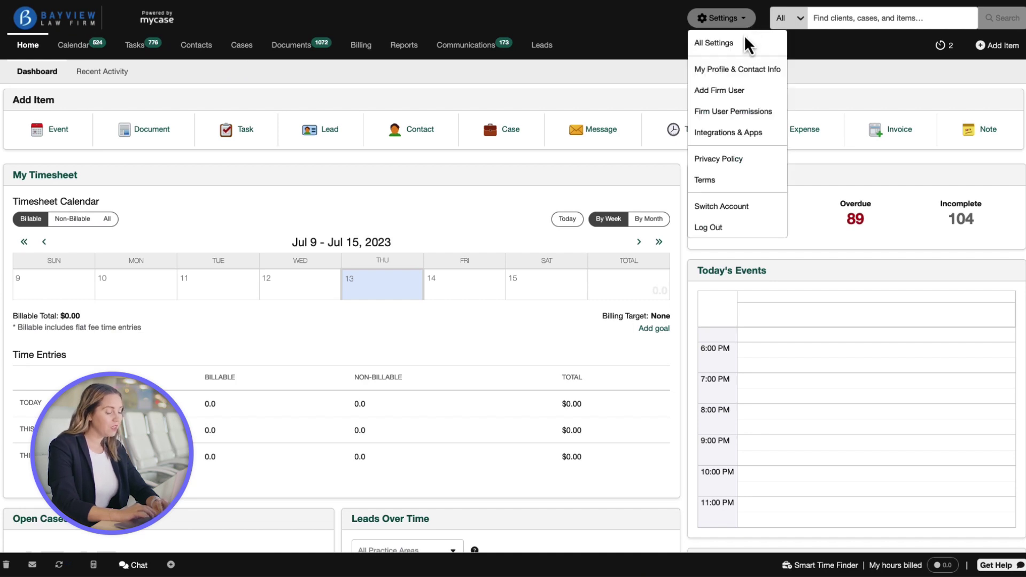
{"action": "left_click", "coordinate": [743, 43]}
{"action": "left_click", "coordinate": [59, 162]}
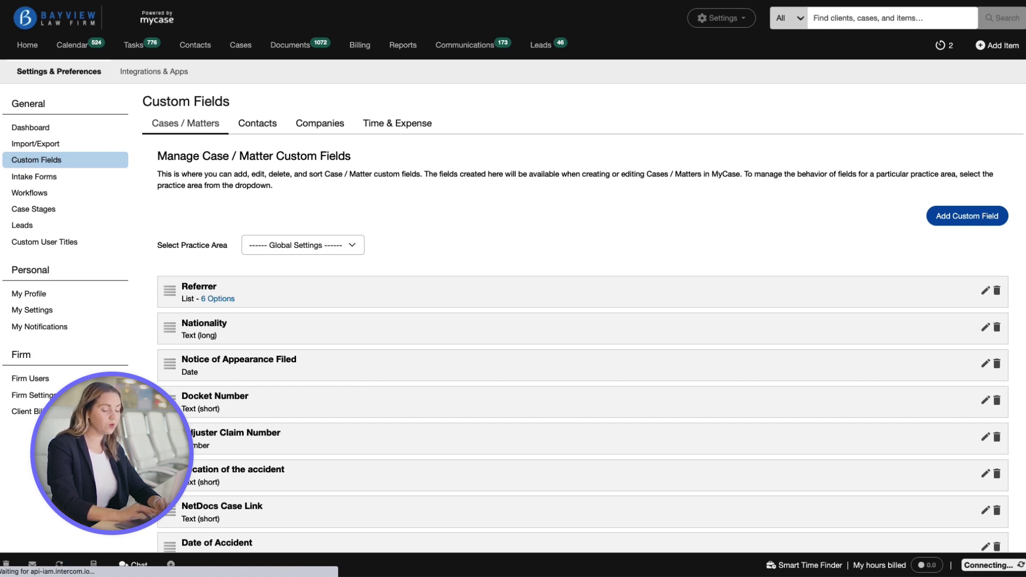
{"action": "left_click", "coordinate": [351, 249]}
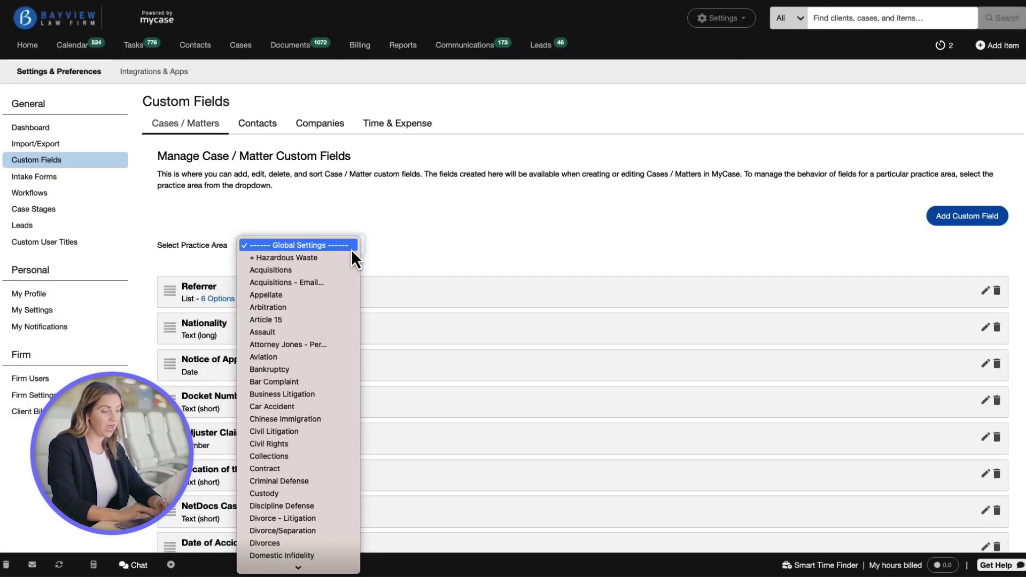
{"action": "scroll", "coordinate": [323, 479], "scroll_direction": "down", "scroll_amount": 5}
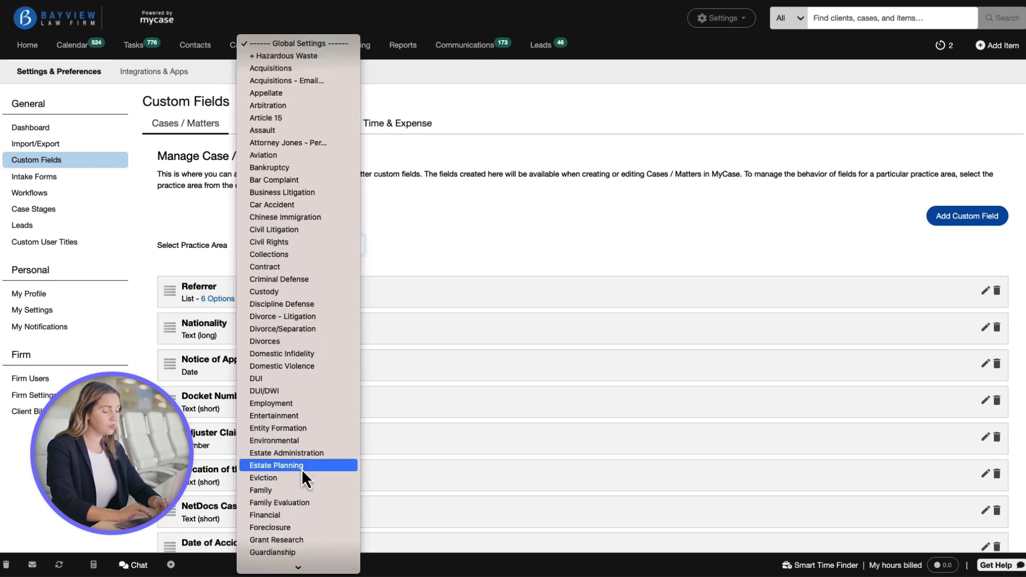
{"action": "left_click", "coordinate": [300, 466]}
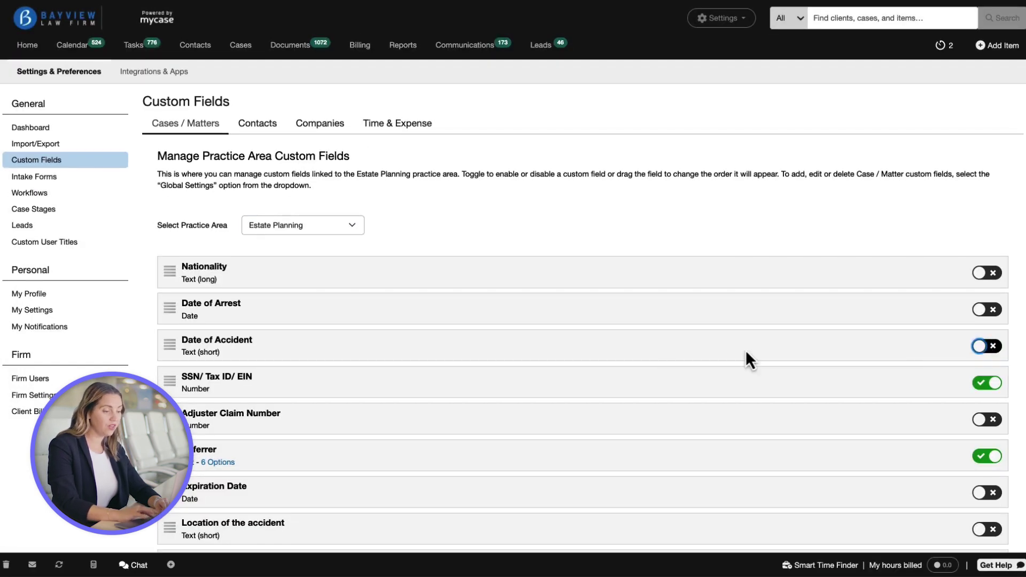
{"action": "mouse_move", "coordinate": [170, 351]}
{"action": "left_mouse_down"}
{"action": "mouse_move", "coordinate": [170, 252]}
{"action": "mouse_move", "coordinate": [173, 286]}
{"action": "left_mouse_up"}
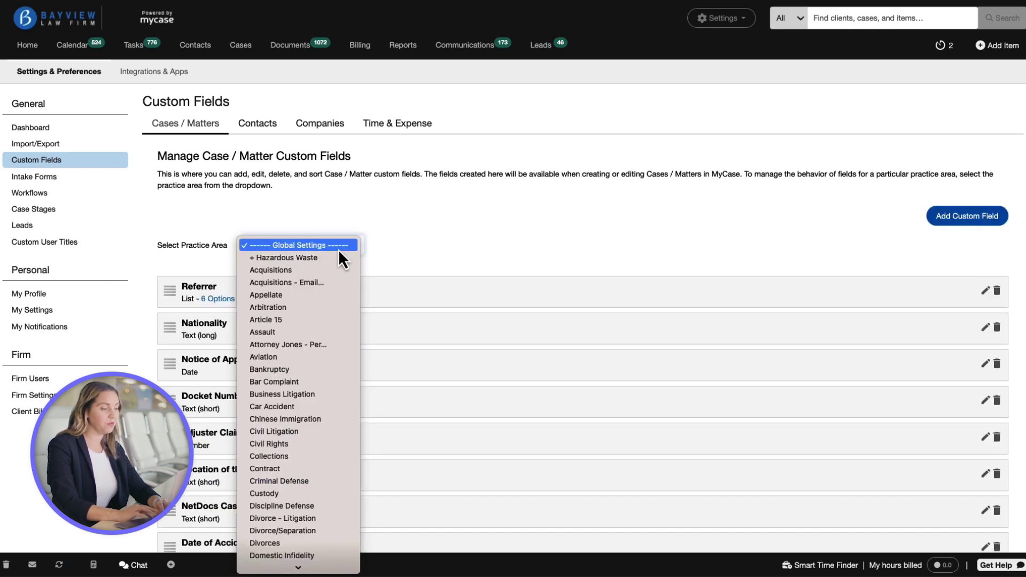
Step: Keep Global Settings, show the contact custom fields, and begin a new contact field
{"action": "left_click", "coordinate": [403, 254]}
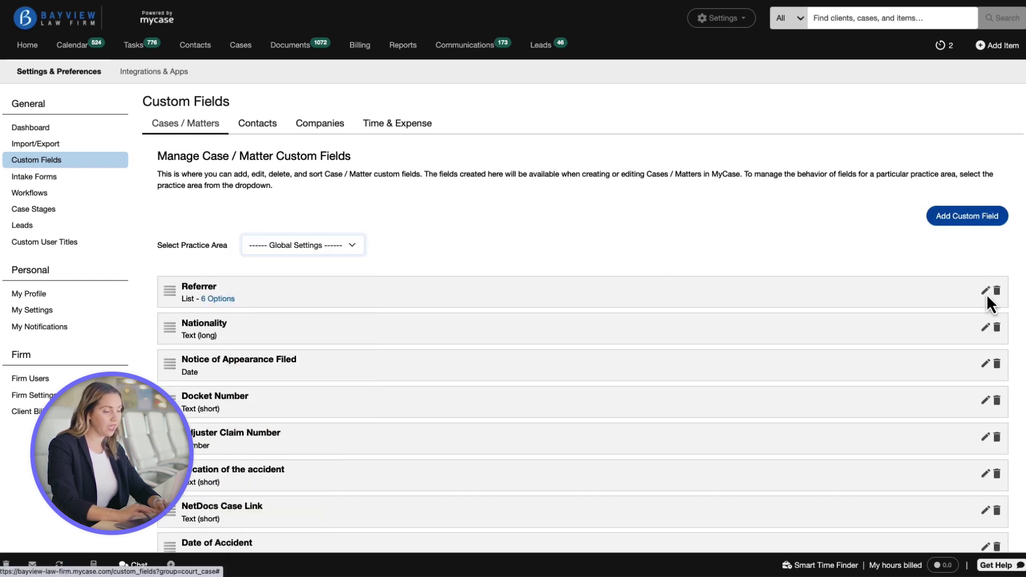
{"action": "left_click", "coordinate": [996, 292]}
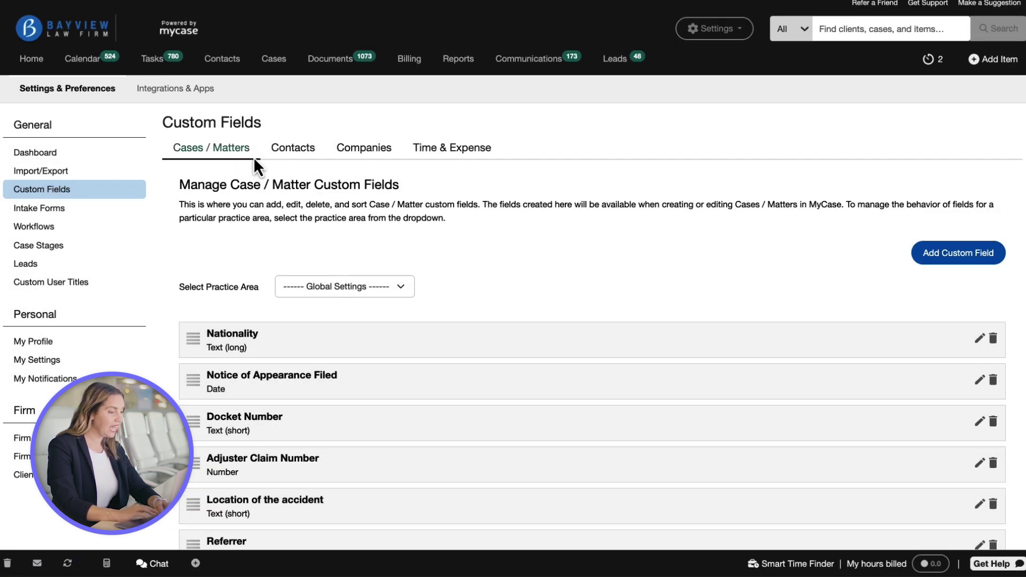
{"action": "left_click", "coordinate": [289, 150]}
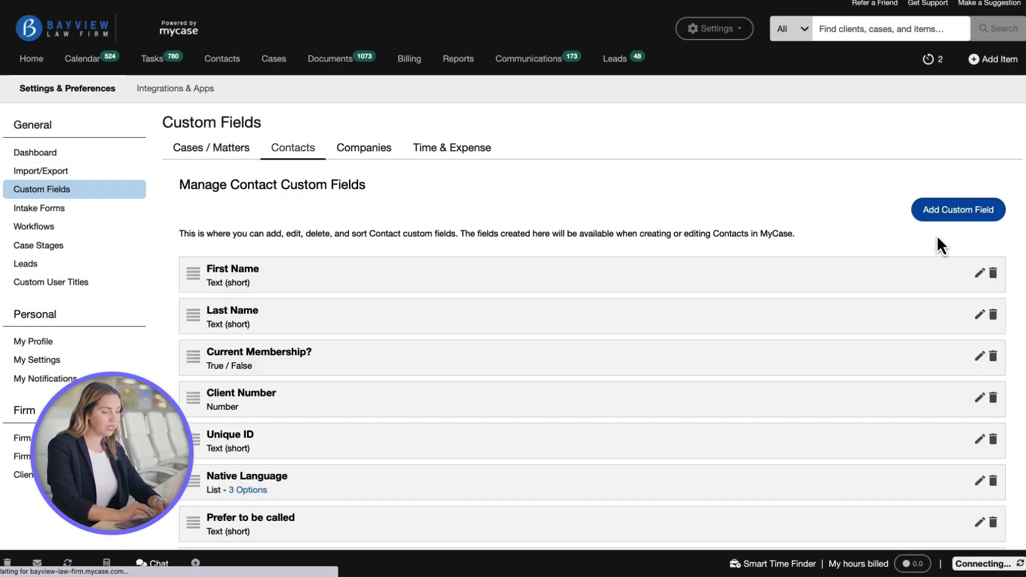
{"action": "left_click", "coordinate": [958, 219]}
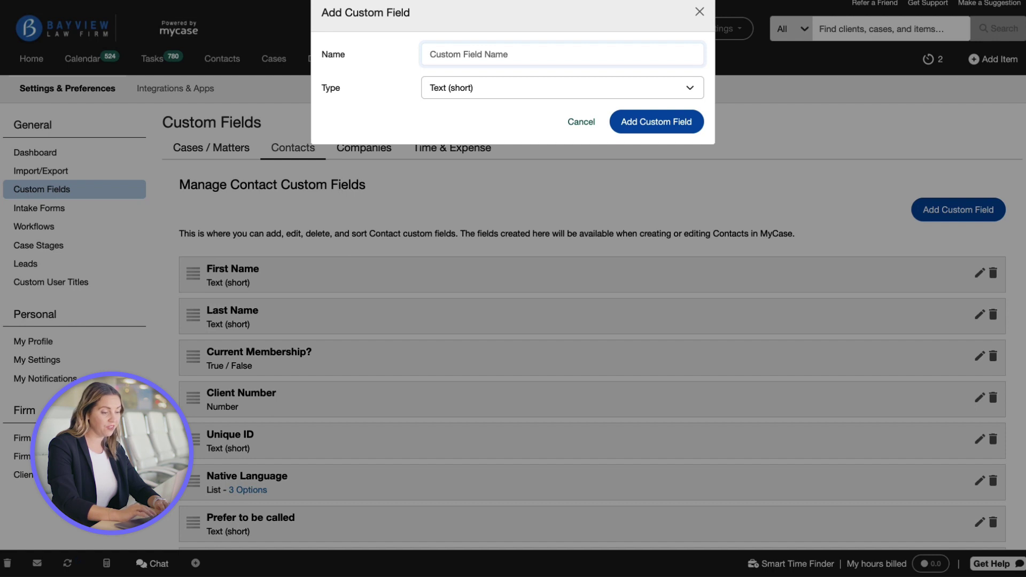
Step: Add a contact custom field named 'Spouse's Name' with type Text (short)
{"action": "type", "text": "Spouse's Name"}
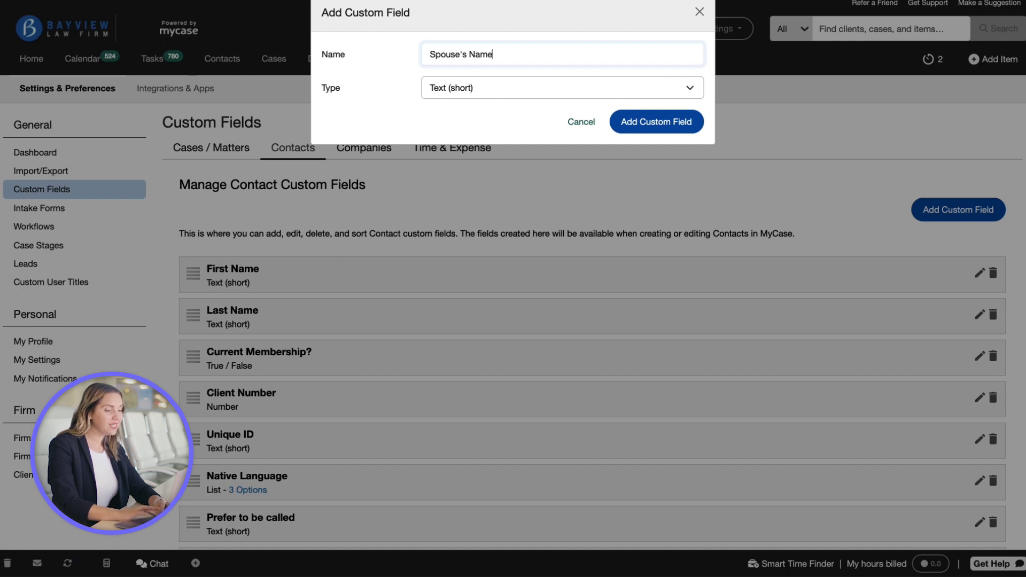
{"action": "left_click", "coordinate": [688, 89]}
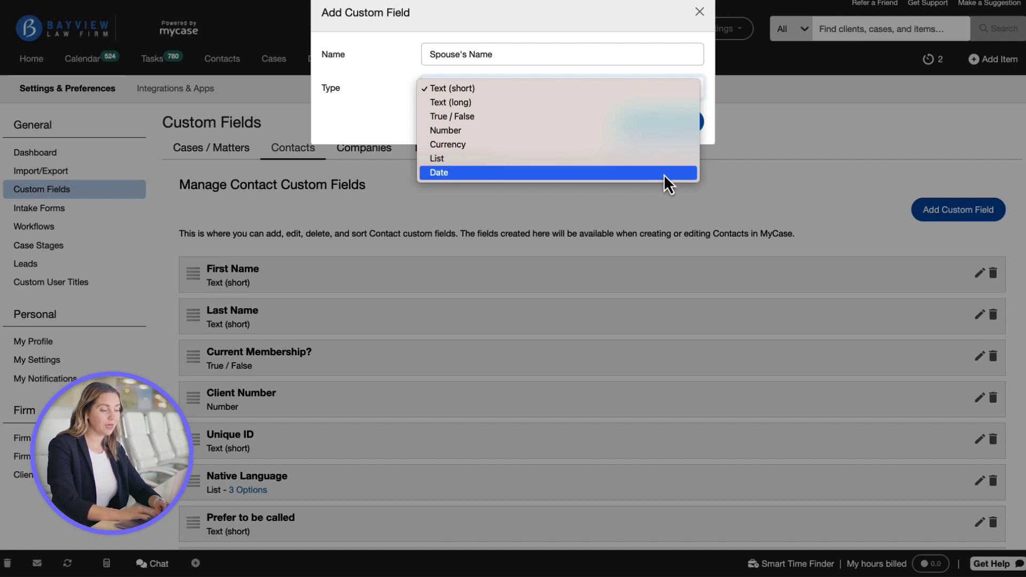
{"action": "left_click", "coordinate": [665, 90]}
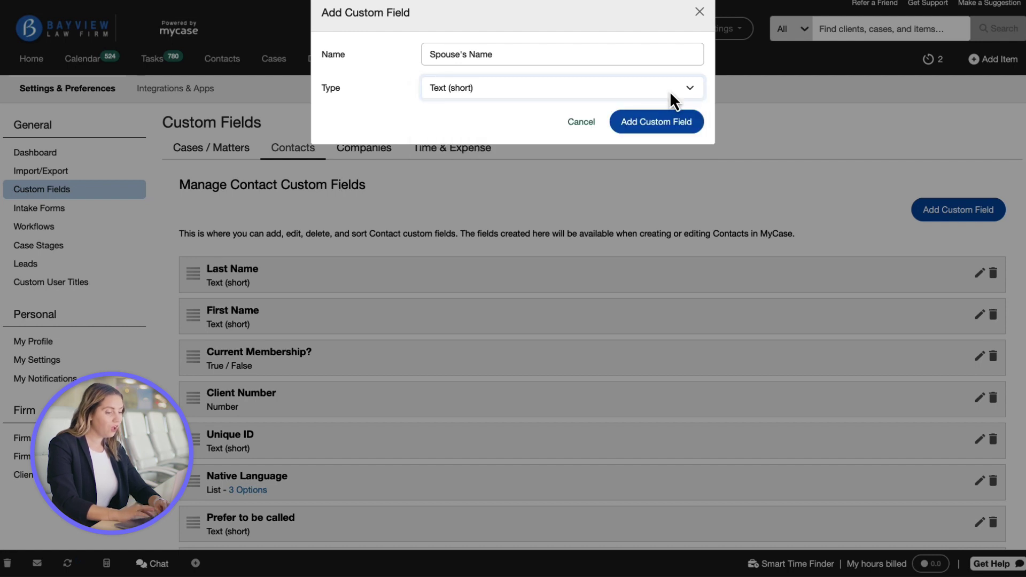
{"action": "left_click", "coordinate": [668, 130]}
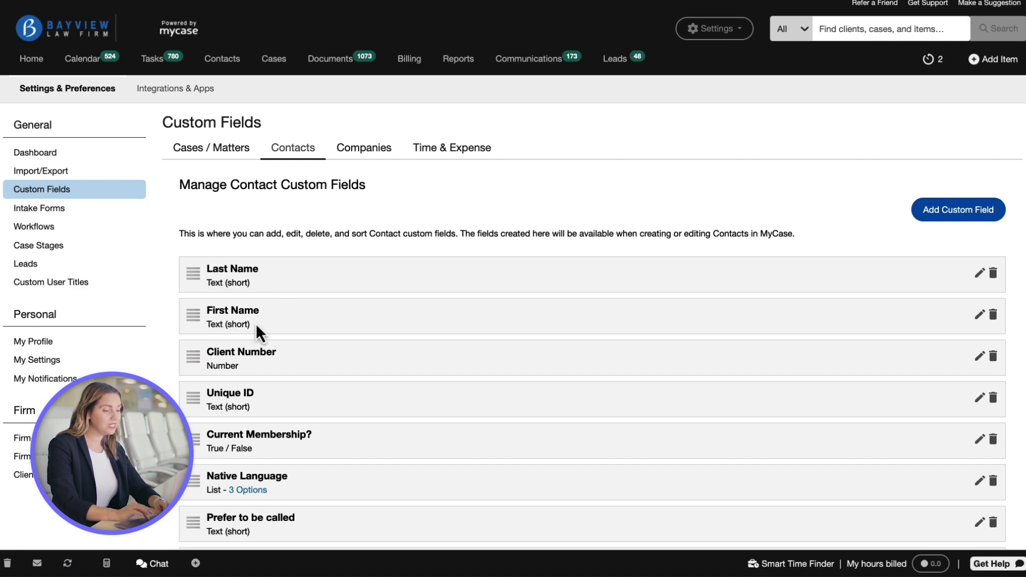
Step: Move First Name above Last Name and dismiss the First Name delete confirmation
{"action": "left_click_drag", "start_coordinate": [256, 323], "coordinate": [251, 267]}
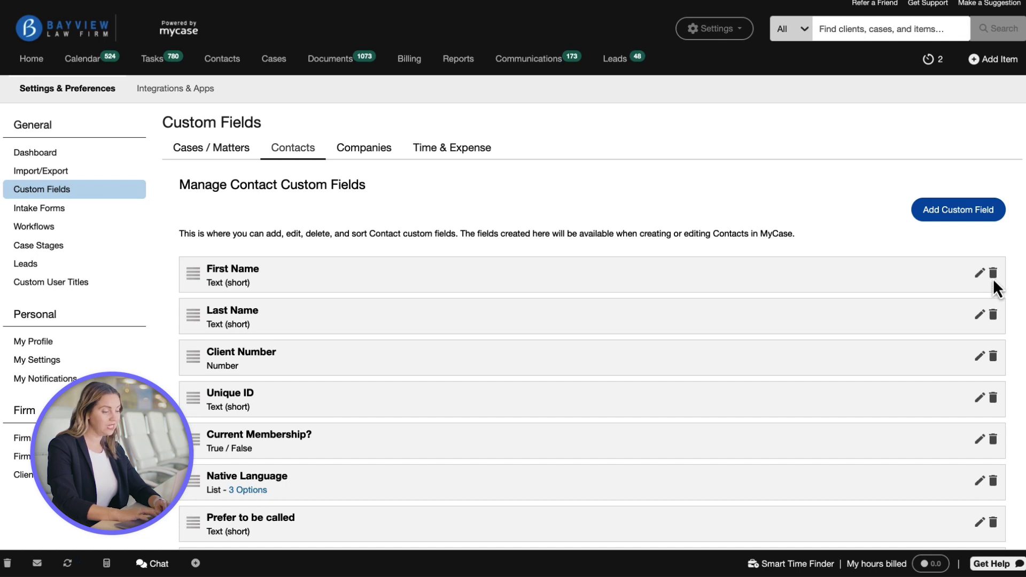
{"action": "left_click", "coordinate": [992, 278]}
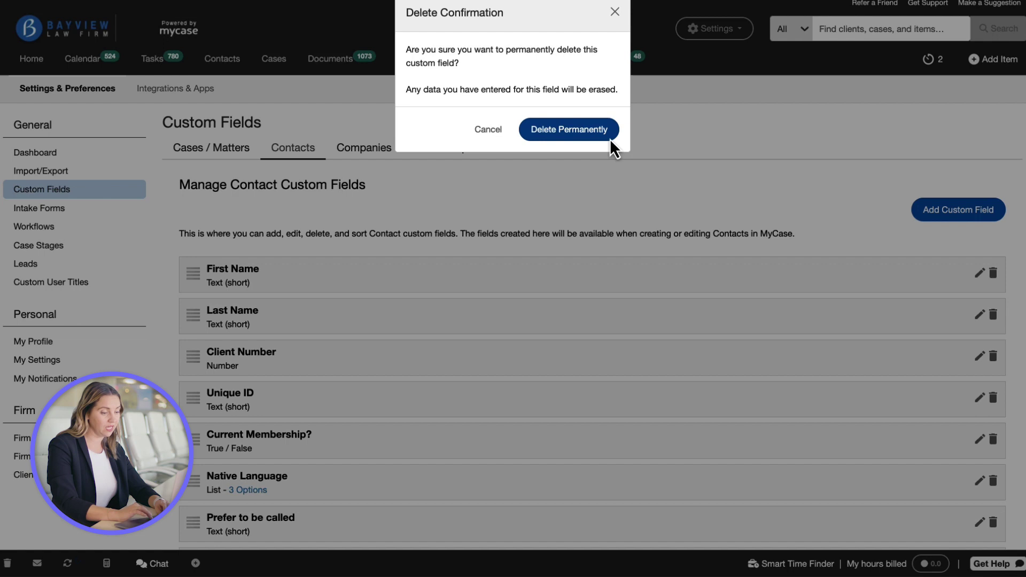
{"action": "left_click", "coordinate": [238, 152]}
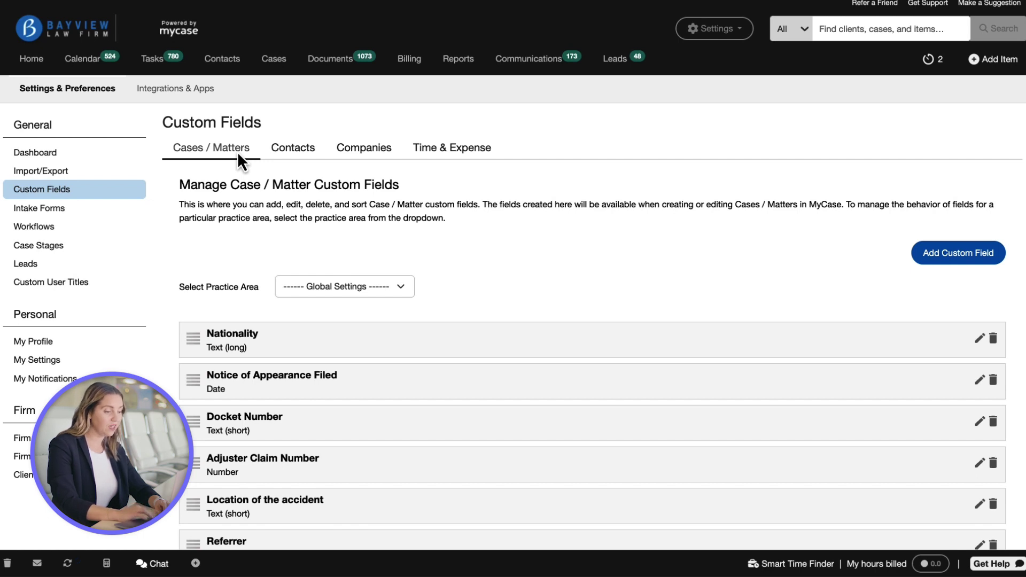
Step: Show the Bankruptcy practice area's fields and turn off iManage Case Link
{"action": "left_click", "coordinate": [399, 289]}
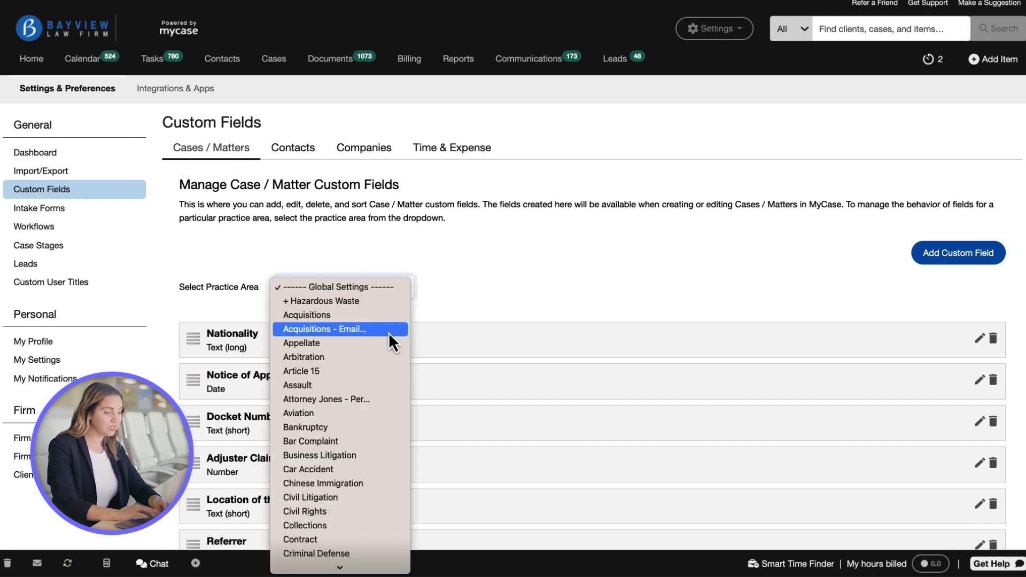
{"action": "left_click", "coordinate": [331, 427]}
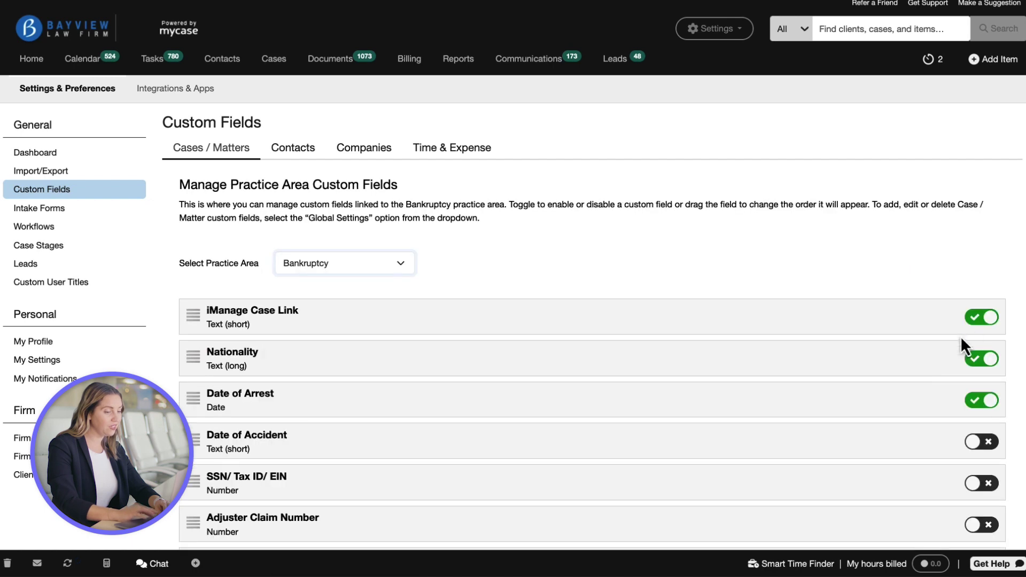
{"action": "left_click", "coordinate": [989, 323]}
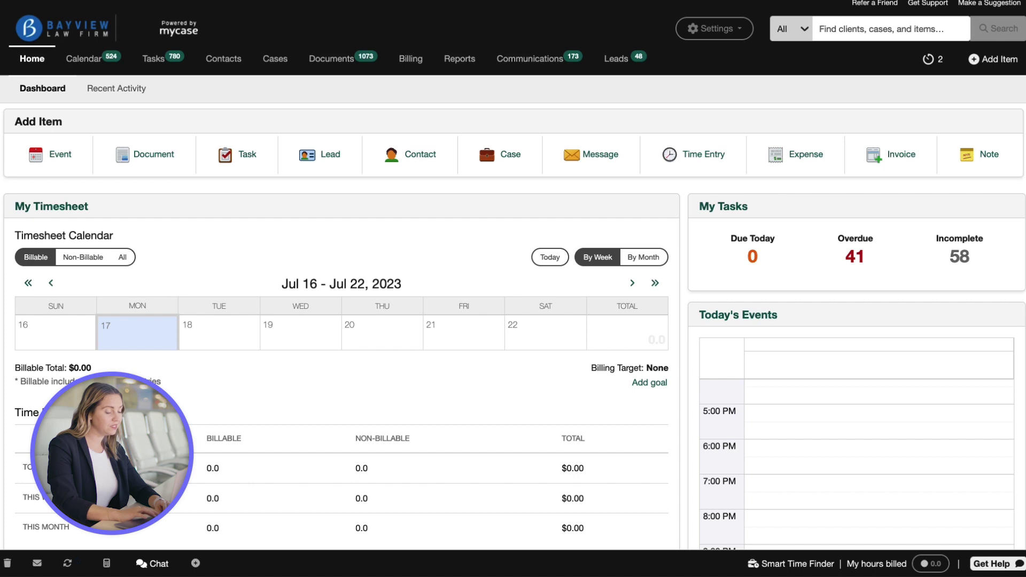
{"action": "mouse_move", "coordinate": [223, 59]}
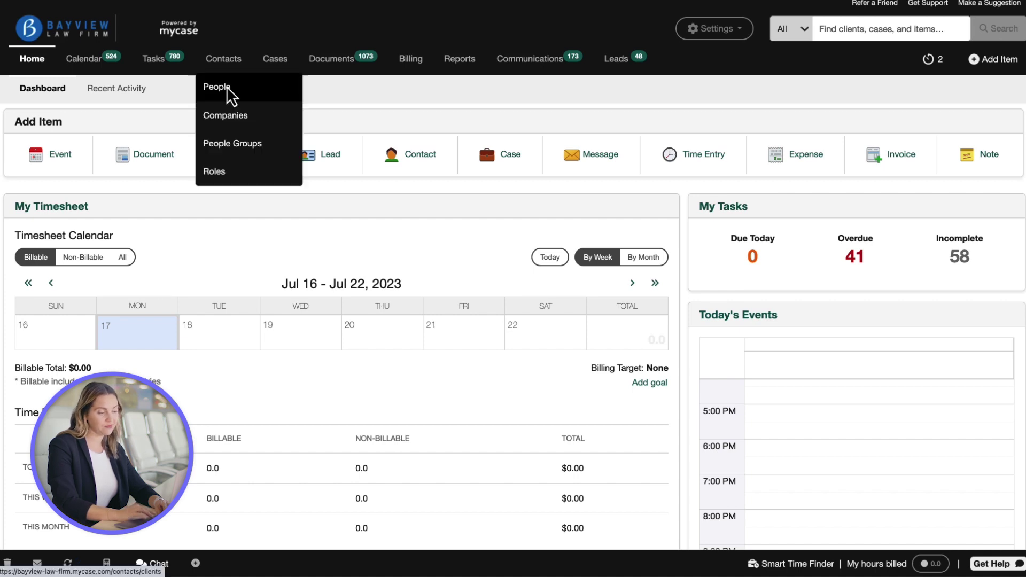
Step: Open Hinkle Estate from People contacts and scroll down through its custom fields
{"action": "left_click", "coordinate": [226, 87]}
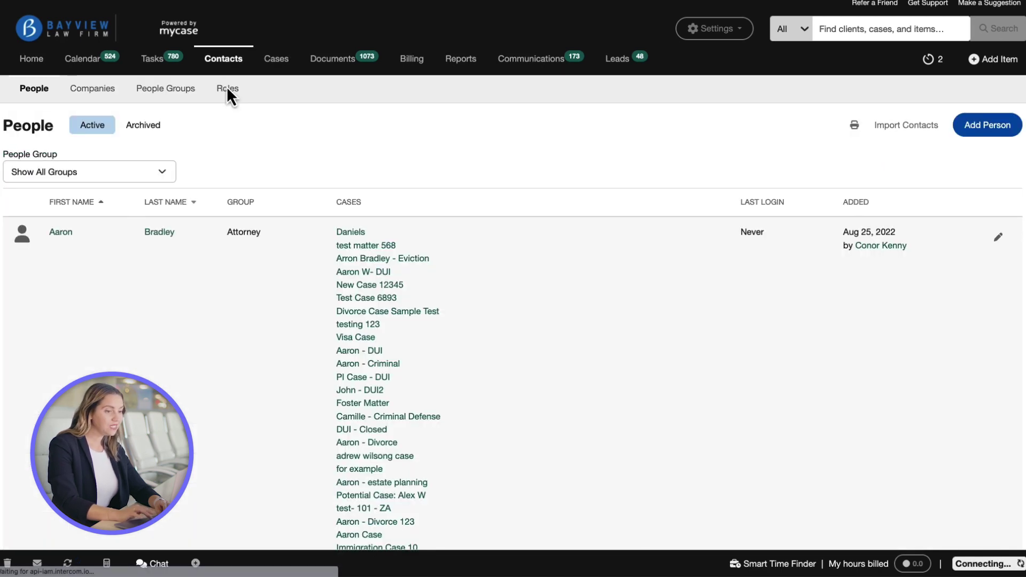
{"action": "left_click", "coordinate": [838, 30]}
{"action": "left_click", "coordinate": [854, 87]}
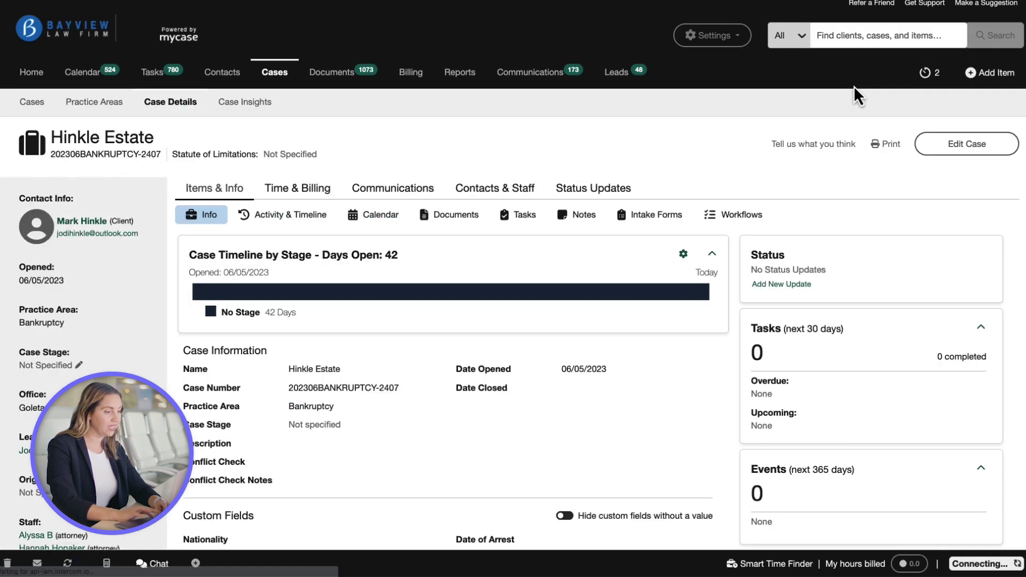
{"action": "scroll", "coordinate": [372, 455], "scroll_direction": "down", "scroll_amount": 4}
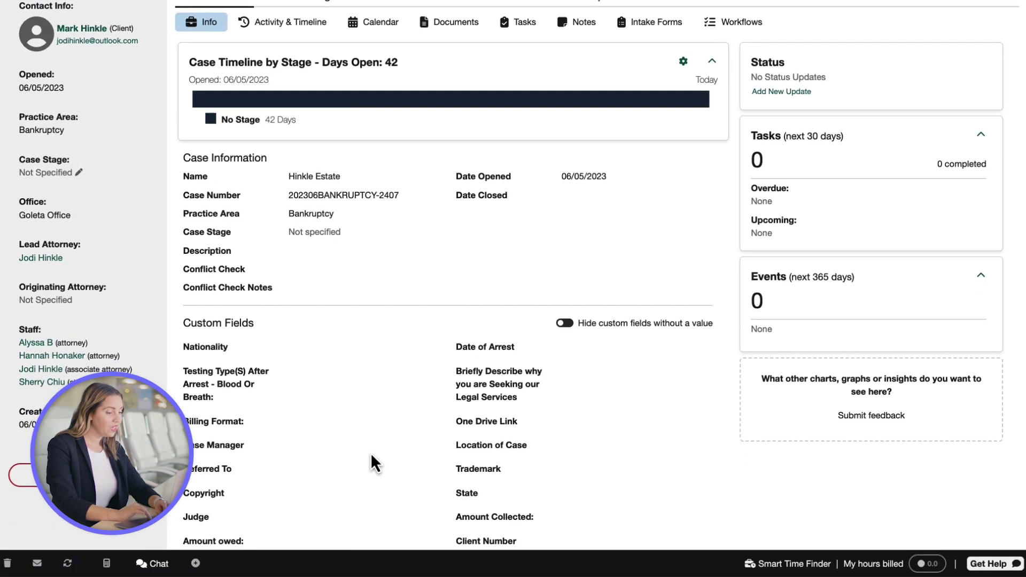
{"action": "scroll", "coordinate": [372, 456], "scroll_direction": "down", "scroll_amount": 6}
{"action": "scroll", "coordinate": [371, 455], "scroll_direction": "down", "scroll_amount": 5}
{"action": "scroll", "coordinate": [370, 453], "scroll_direction": "down", "scroll_amount": 5}
{"action": "scroll", "coordinate": [371, 453], "scroll_direction": "down", "scroll_amount": 3}
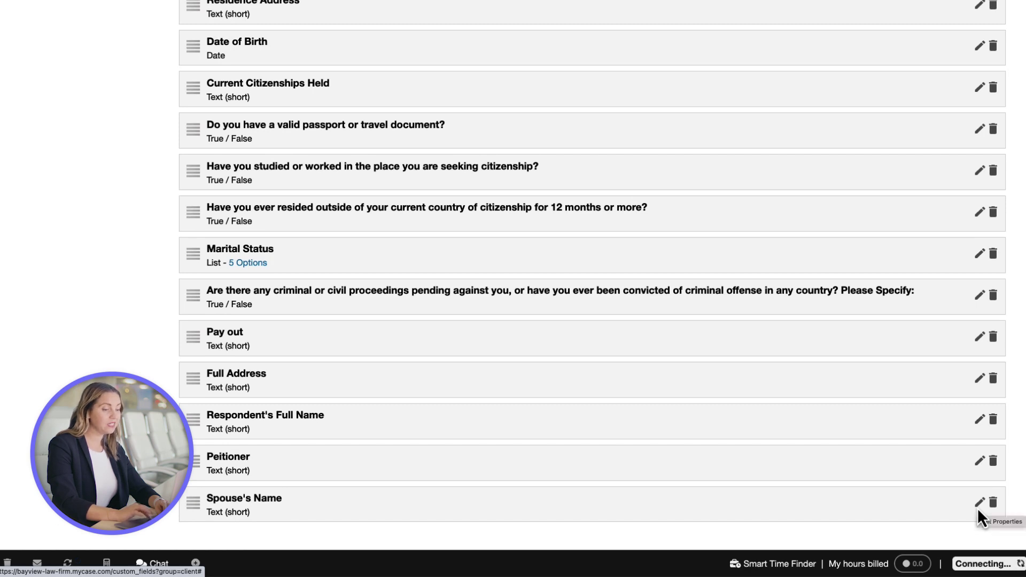
Step: Edit the Spouse's Name field and remove the word 'Name' from its name
{"action": "left_click", "coordinate": [978, 505]}
{"action": "key", "text": "BackSpace"}
{"action": "key", "text": "BackSpace"}
{"action": "key", "text": "BackSpace"}
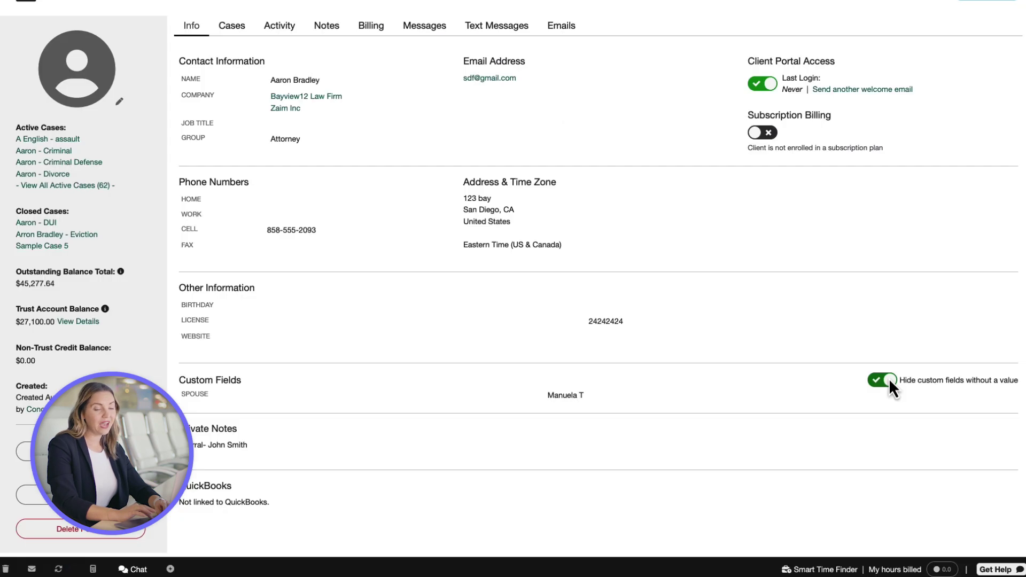